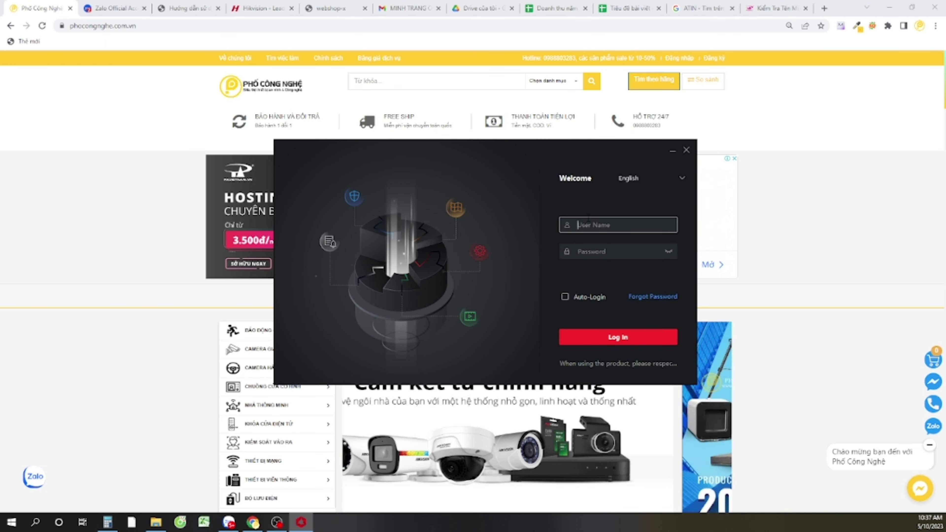
Enter user name admin and the account password in the iVMS-4200 login window
{"action": "type", "text": "admin"}
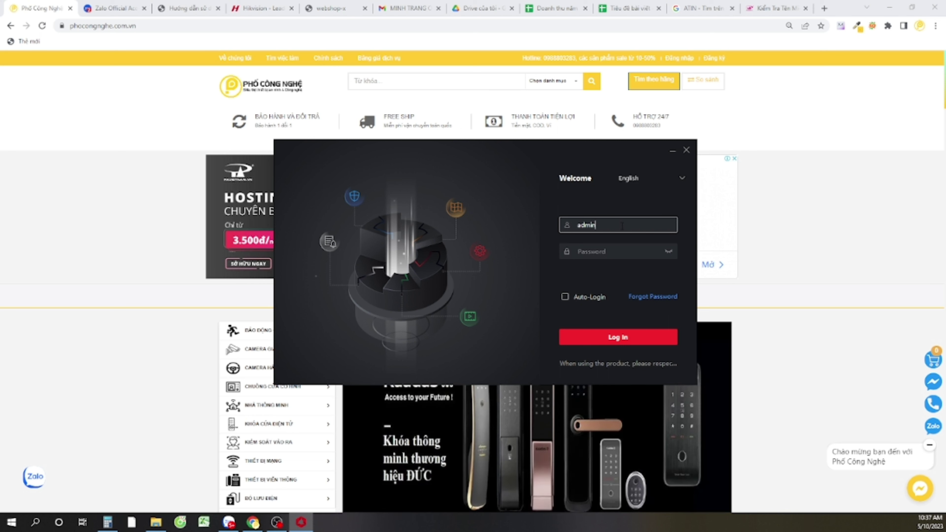
{"action": "key", "text": "Tab"}
{"action": "type", "text": "admin123"}
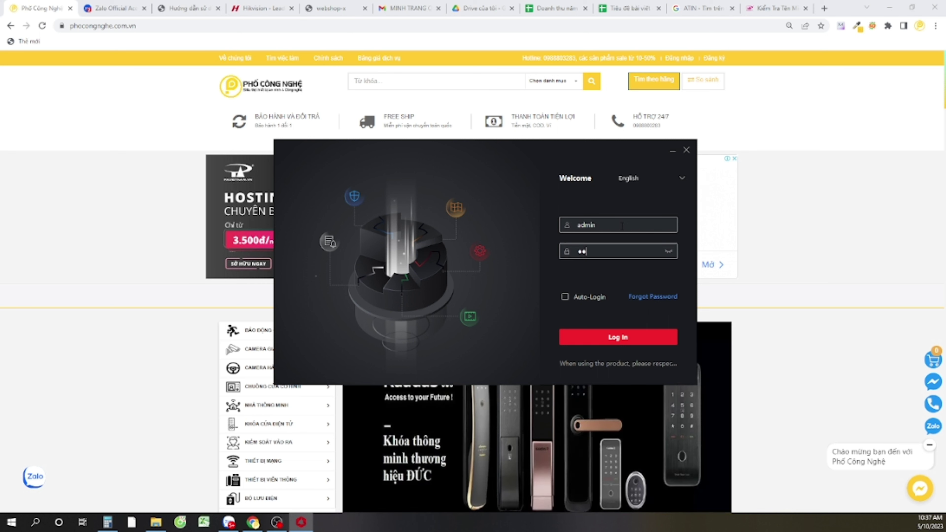
{"action": "type", "text": "45"}
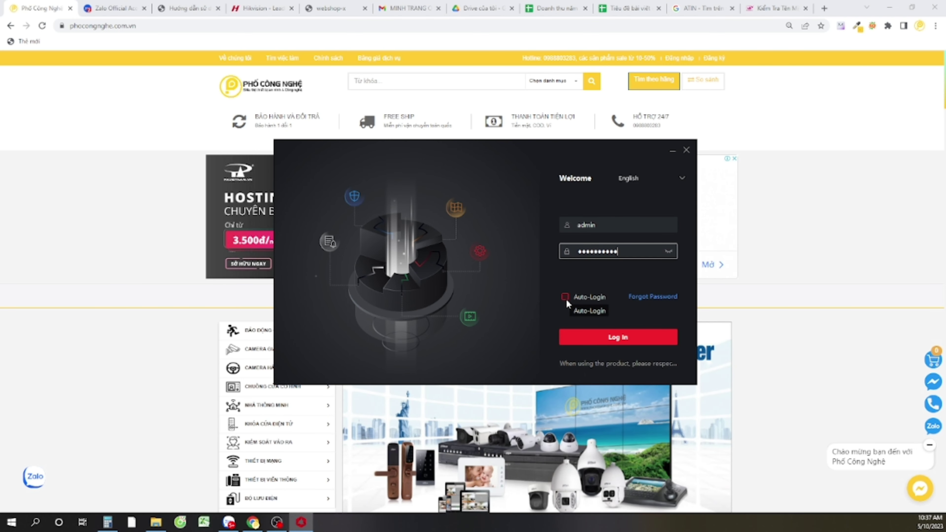
Log in to the client and start adding a new device in Device Management
{"action": "left_click", "coordinate": [627, 339]}
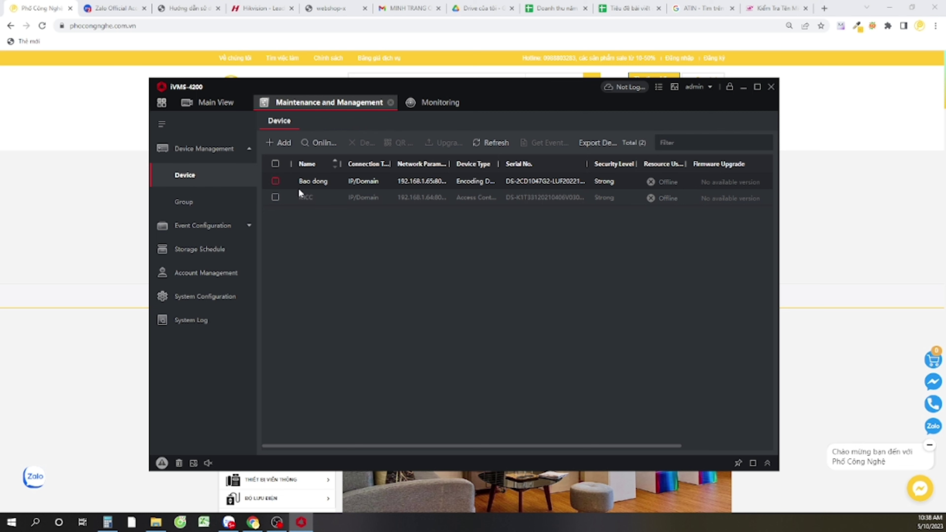
{"action": "left_click", "coordinate": [284, 142]}
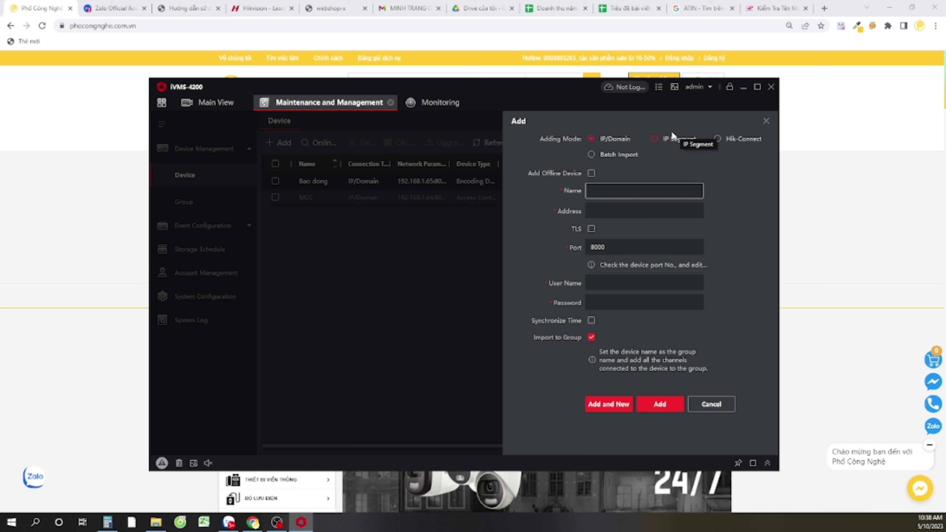
Switch the Add dialog to Hik-Connect mode with region Vietnam and bring up its sign-in form
{"action": "left_click", "coordinate": [716, 141]}
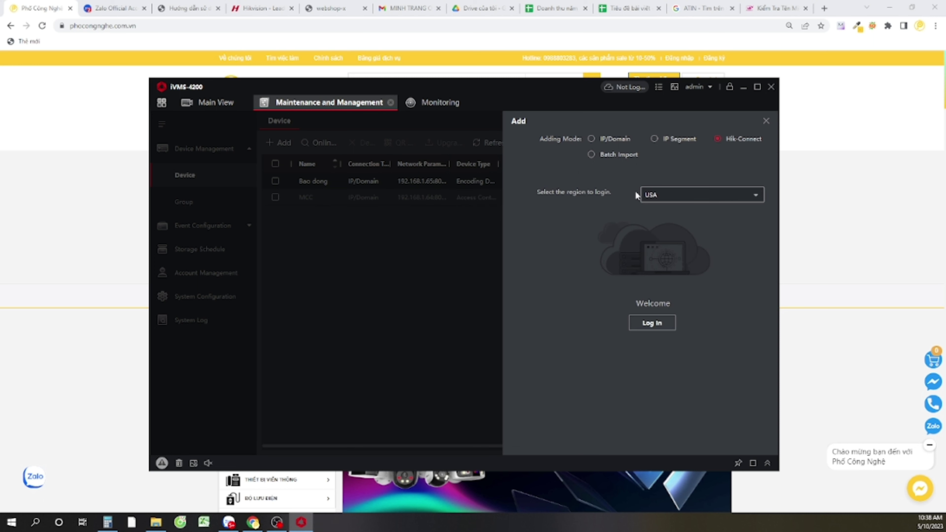
{"action": "left_click", "coordinate": [755, 195]}
{"action": "scroll", "coordinate": [685, 311], "scroll_direction": "down", "scroll_amount": 5}
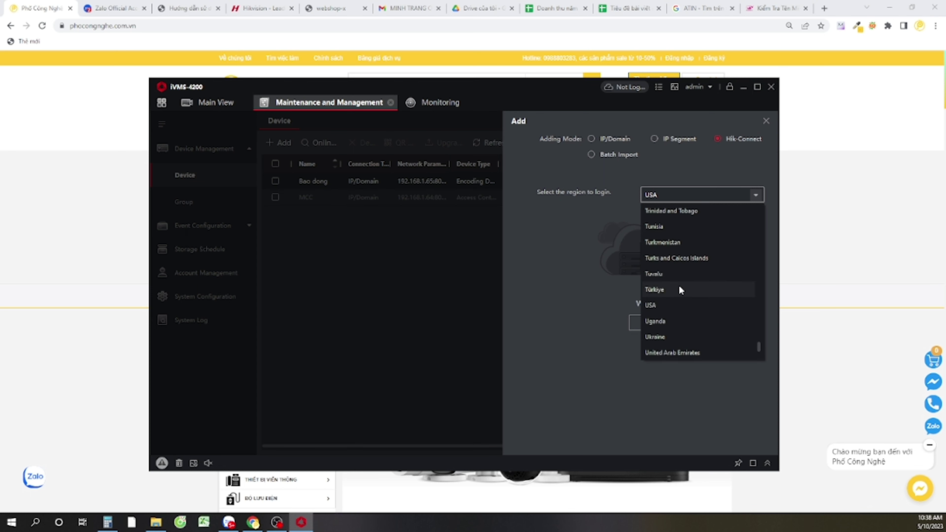
{"action": "left_click", "coordinate": [666, 276]}
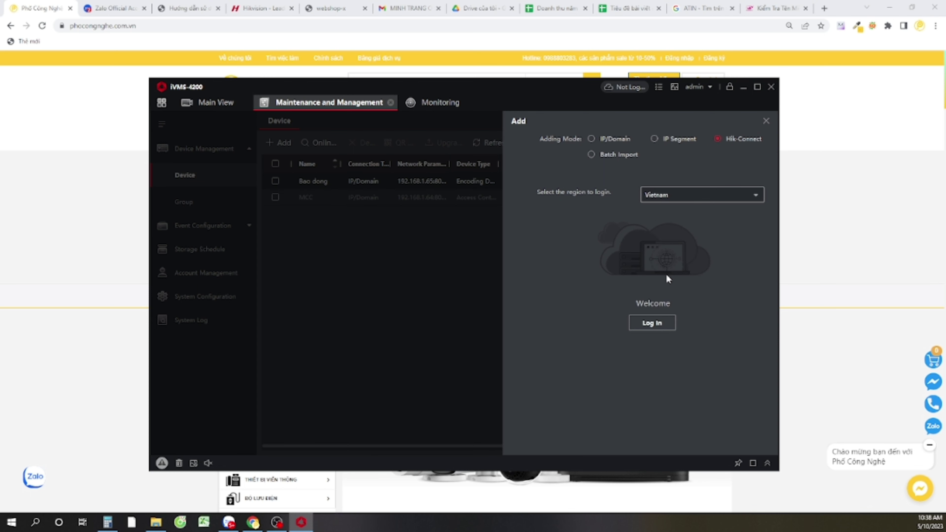
{"action": "left_click", "coordinate": [652, 323]}
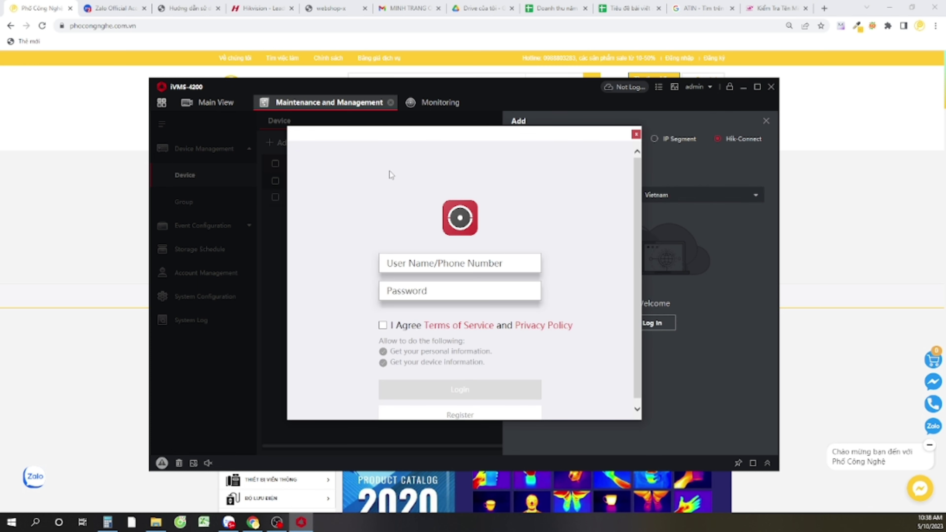
Enter the Hik-Connect account user name, confirming it on the phone app's account management page
{"action": "left_click", "coordinate": [524, 264]}
{"action": "left_click", "coordinate": [450, 257]}
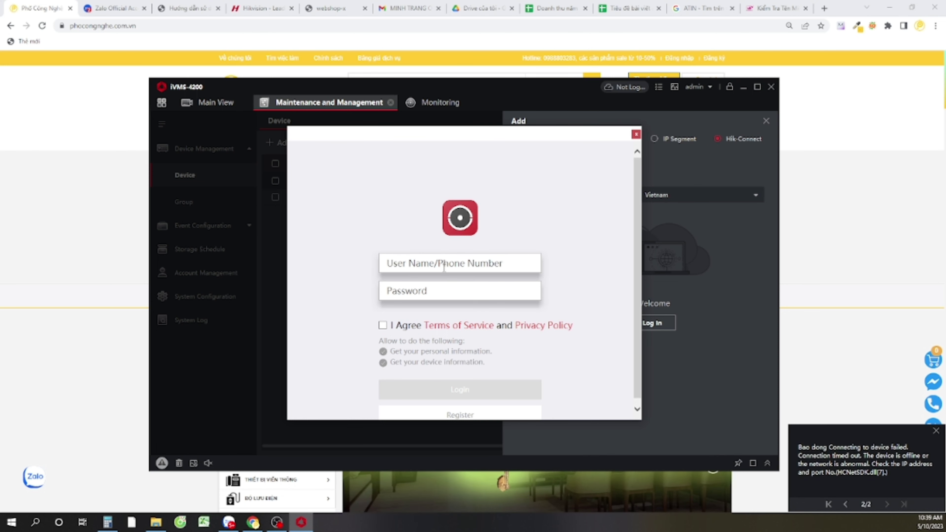
{"action": "left_click", "coordinate": [507, 263]}
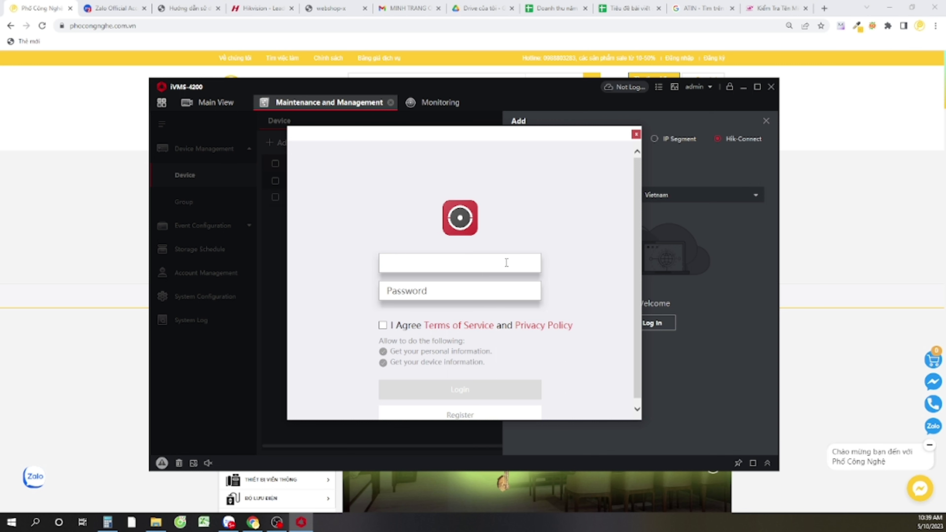
{"action": "type", "text": "x"}
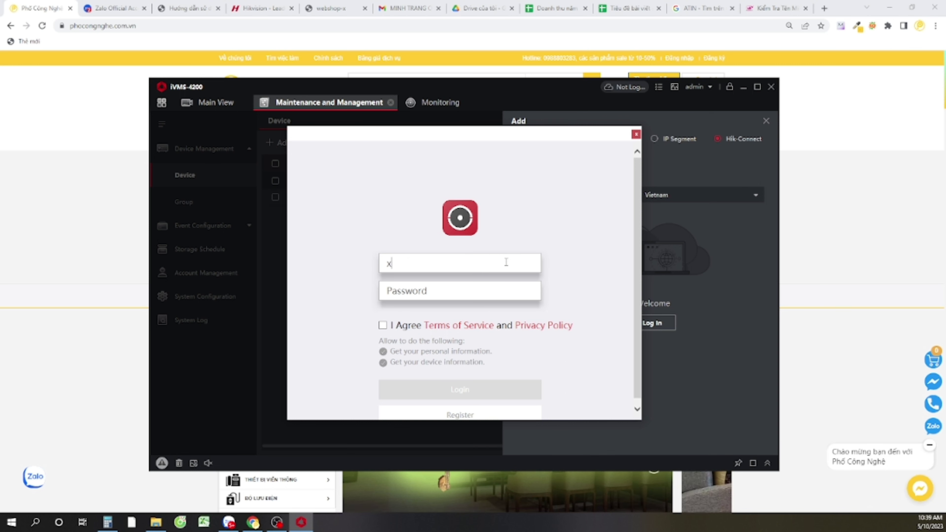
{"action": "type", "text": "2b9xb"}
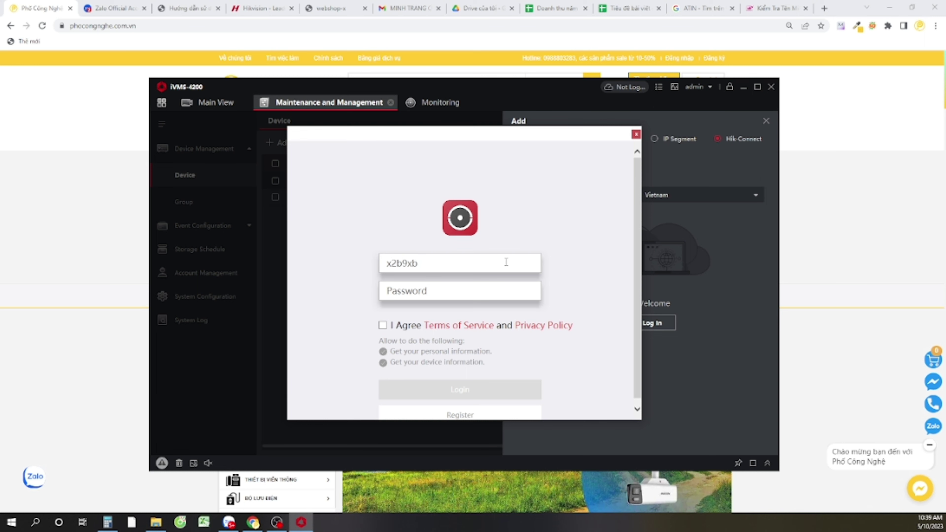
{"action": "left_click", "coordinate": [472, 288]}
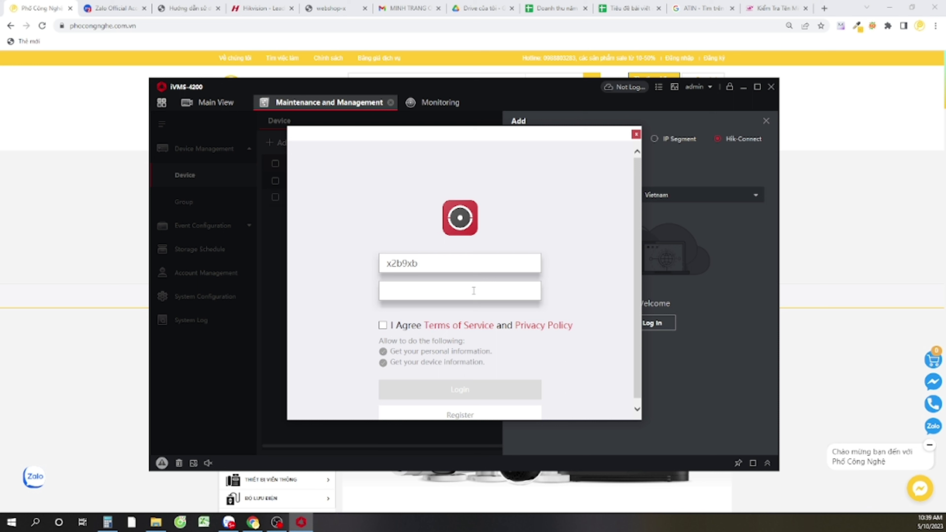
{"action": "left_click", "coordinate": [474, 291]}
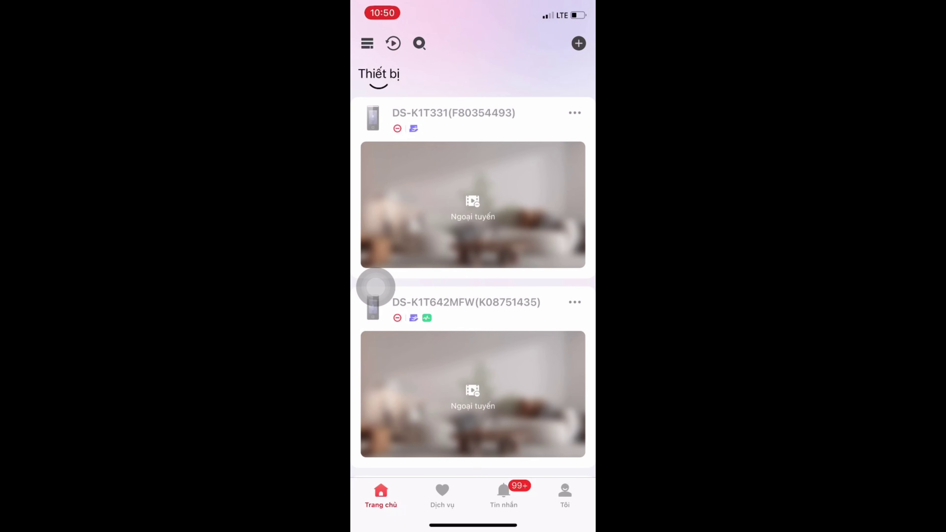
{"action": "left_click", "coordinate": [564, 495]}
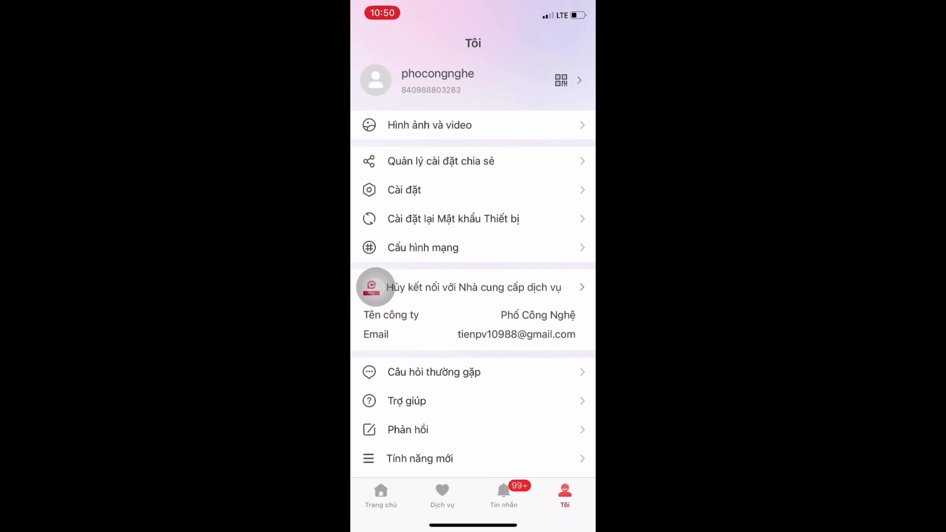
{"action": "left_click", "coordinate": [437, 80]}
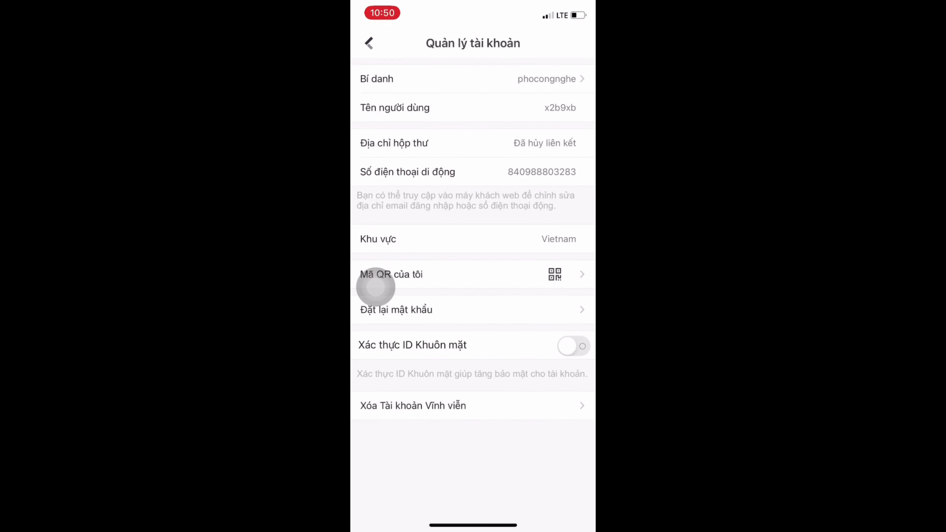
{"action": "left_click_drag", "start_coordinate": [376, 287], "coordinate": [484, 287]}
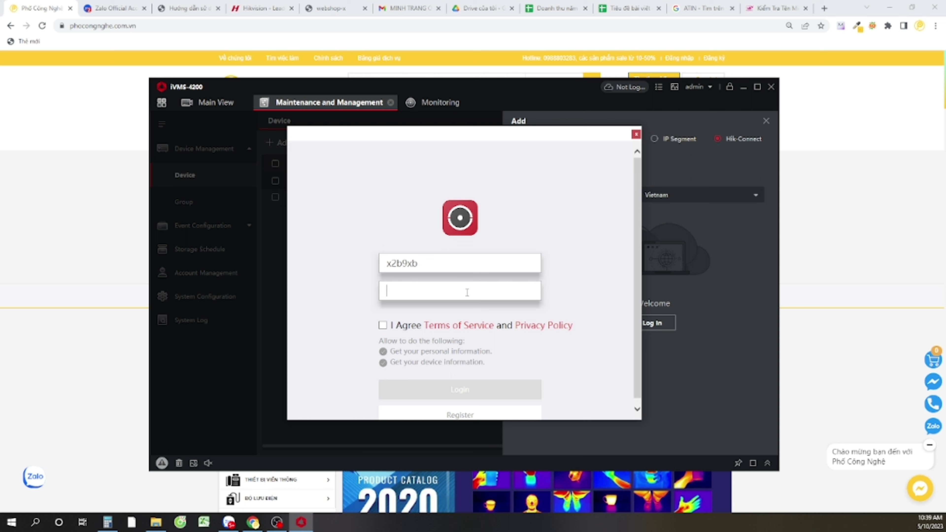
Enter the account password, accept the terms of service, and log in with the captcha code
{"action": "type", "text": "•••••••••••"}
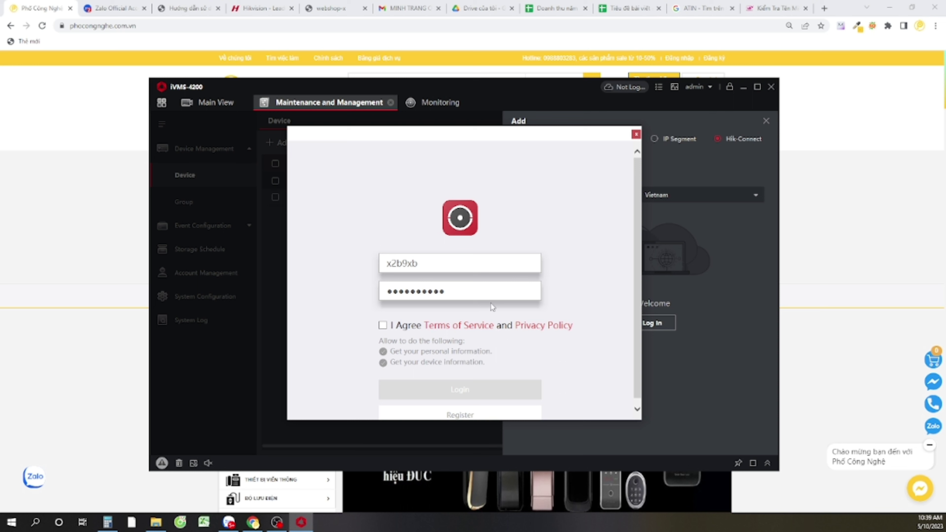
{"action": "left_click", "coordinate": [383, 326]}
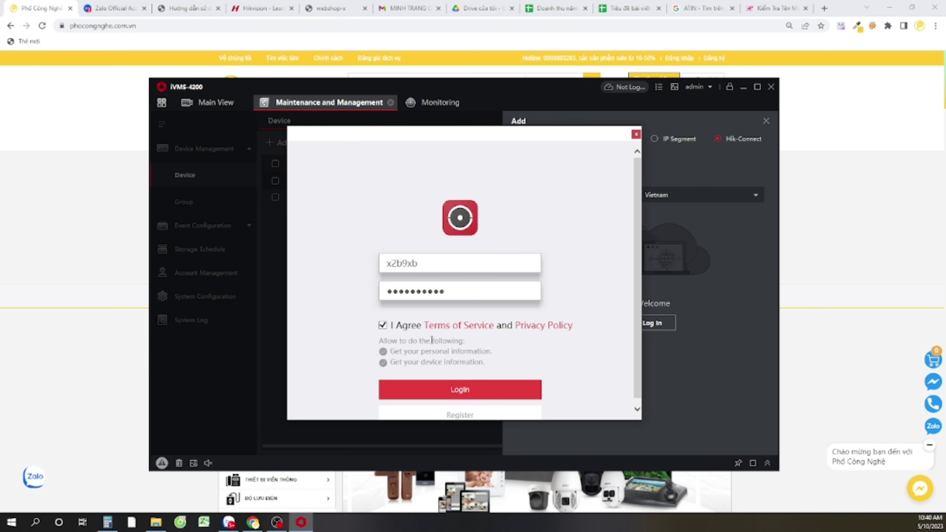
{"action": "left_click", "coordinate": [451, 390]}
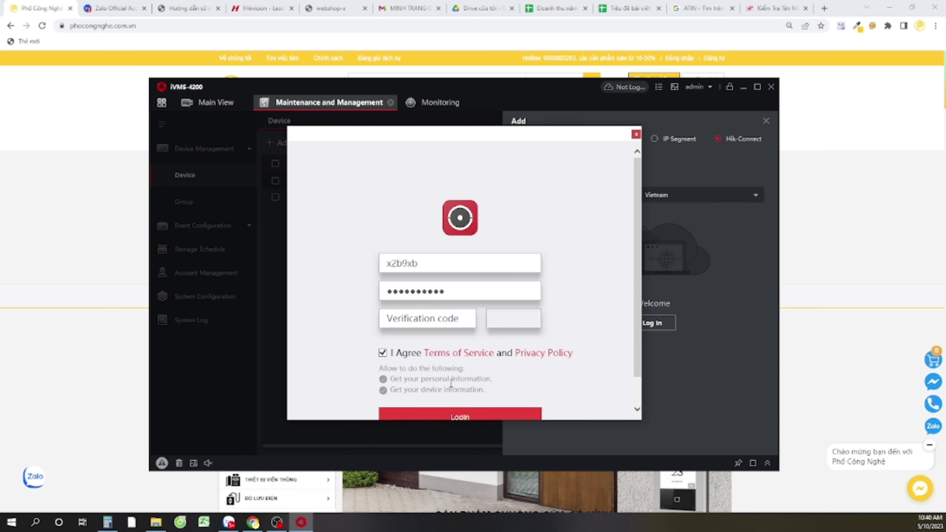
{"action": "left_click", "coordinate": [440, 320]}
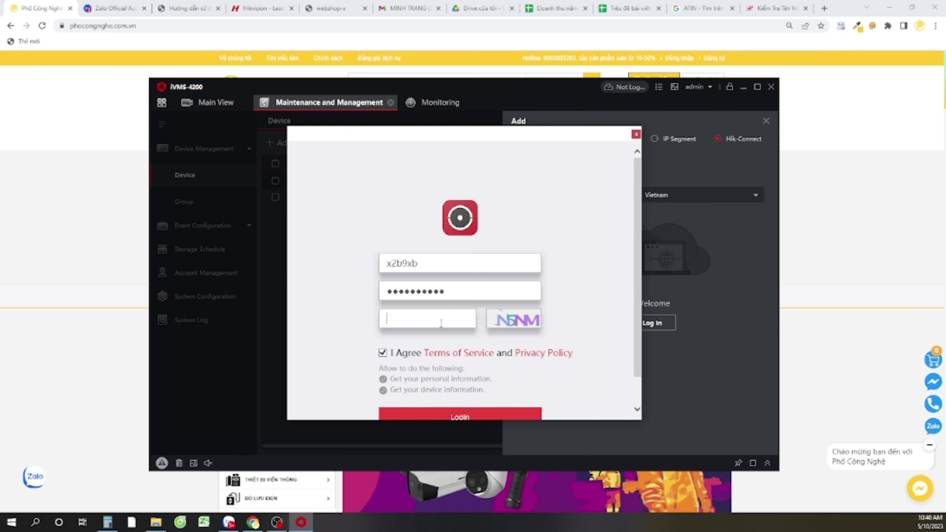
{"action": "type", "text": "N5"}
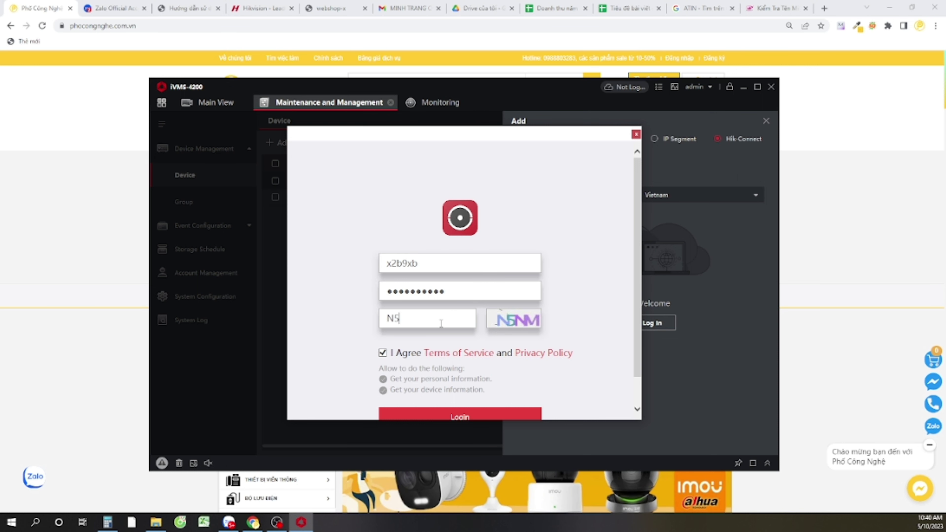
{"action": "type", "text": "NM"}
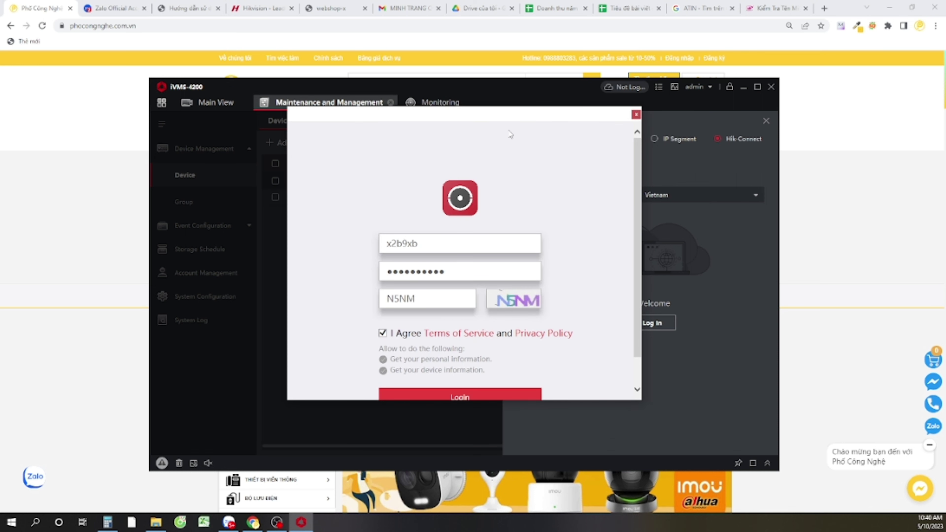
{"action": "left_click", "coordinate": [461, 397]}
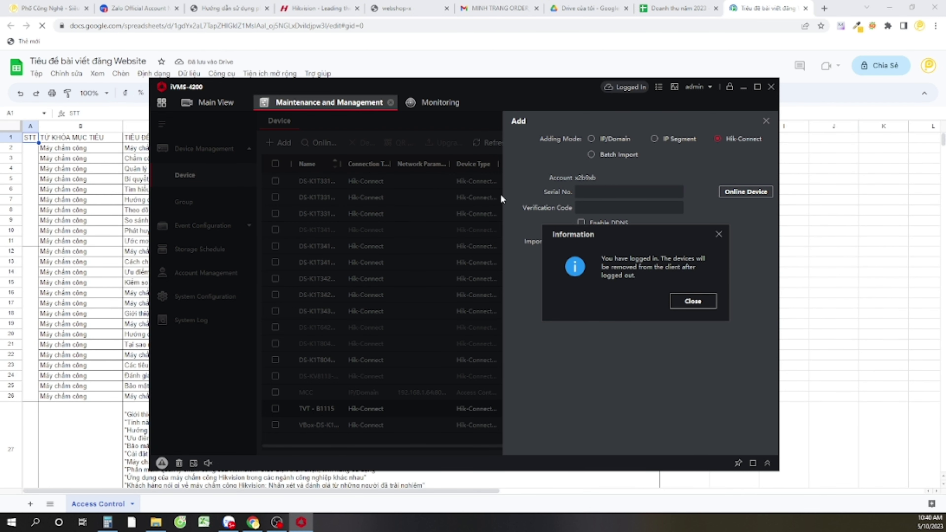
Close the logged-in Information notice and cancel the Add panel, leaving the 42 imported devices listed
{"action": "left_click", "coordinate": [684, 304]}
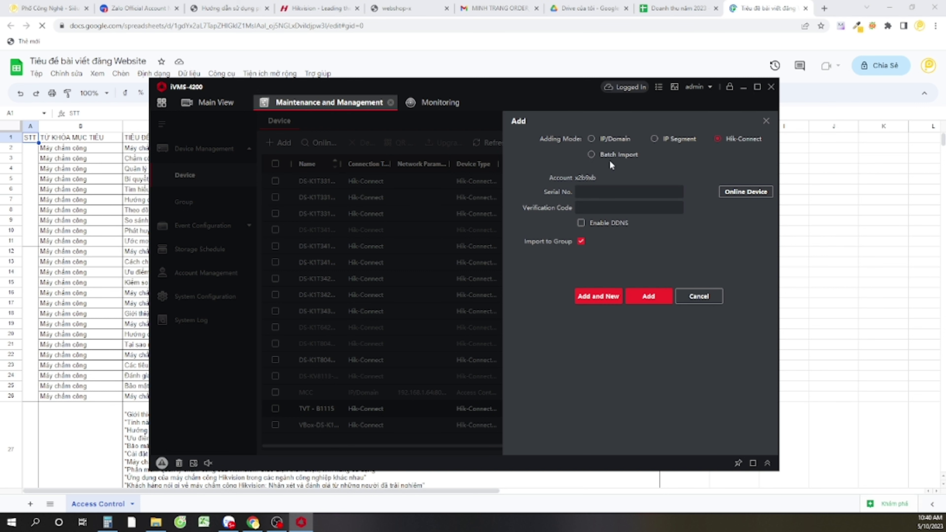
{"action": "left_click", "coordinate": [618, 193]}
{"action": "left_click", "coordinate": [692, 298]}
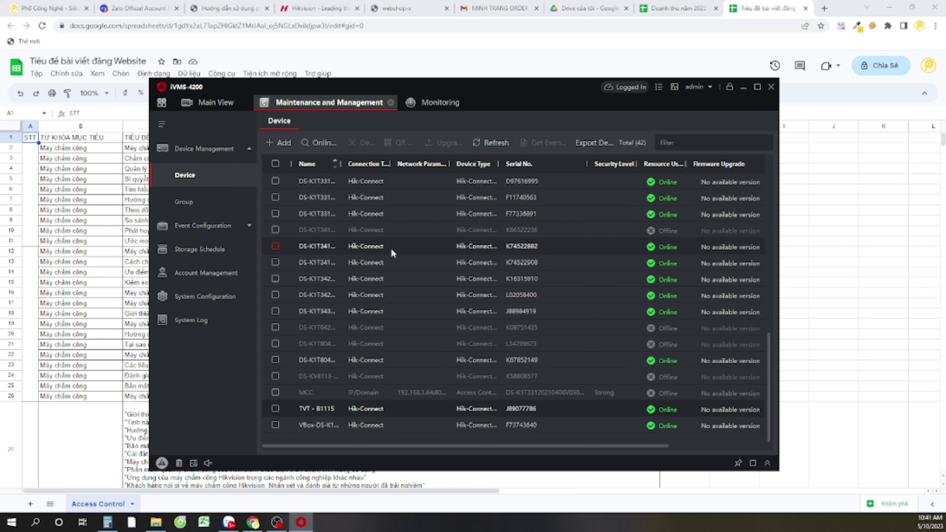
Review the devices' online status and Operation column, with the browser on phocongnghe.com.vn, then show Main View
{"action": "scroll", "coordinate": [543, 259], "scroll_direction": "up", "scroll_amount": 8}
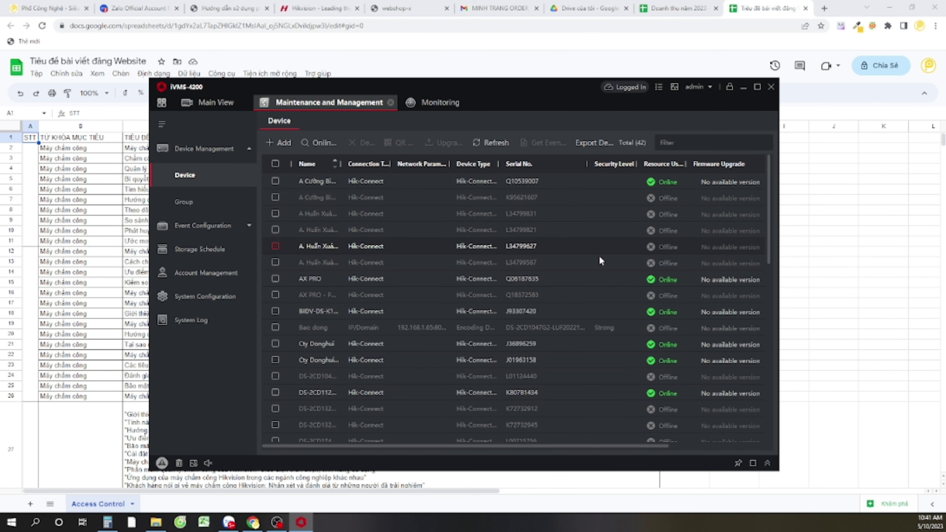
{"action": "key", "text": "ctrl+1"}
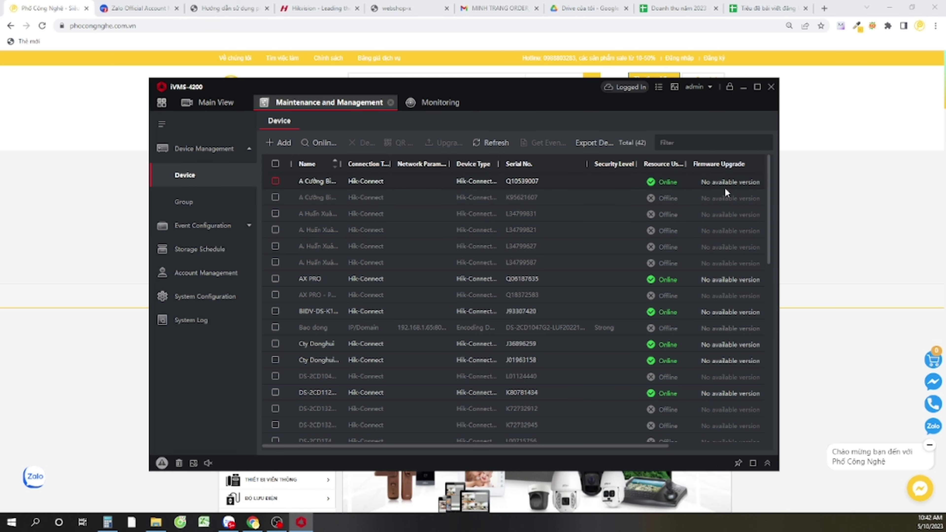
{"action": "scroll", "coordinate": [633, 410], "scroll_direction": "down", "scroll_amount": 2}
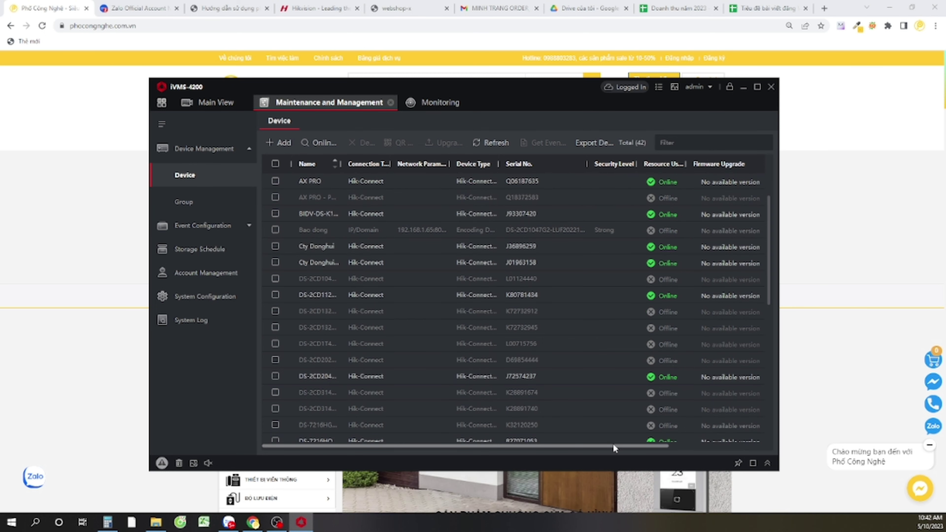
{"action": "left_click_drag", "start_coordinate": [612, 444], "coordinate": [708, 445]}
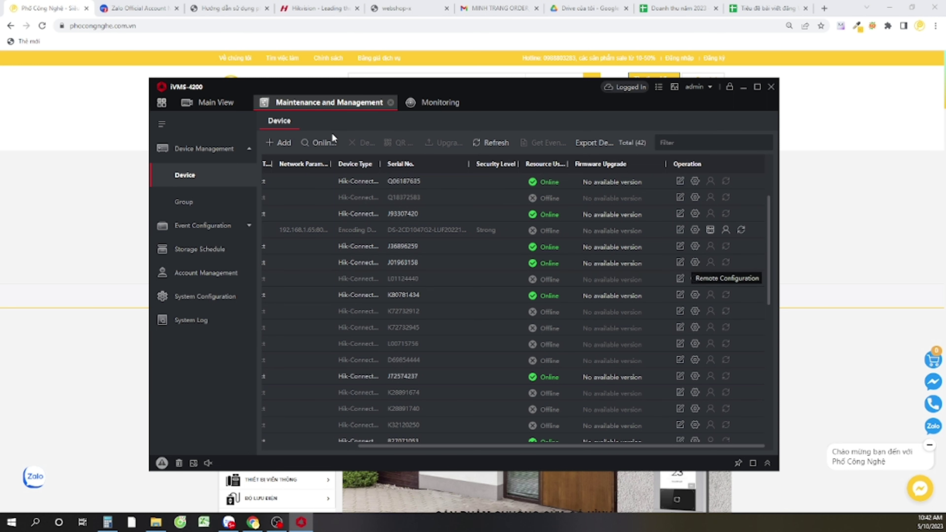
{"action": "left_click", "coordinate": [207, 102]}
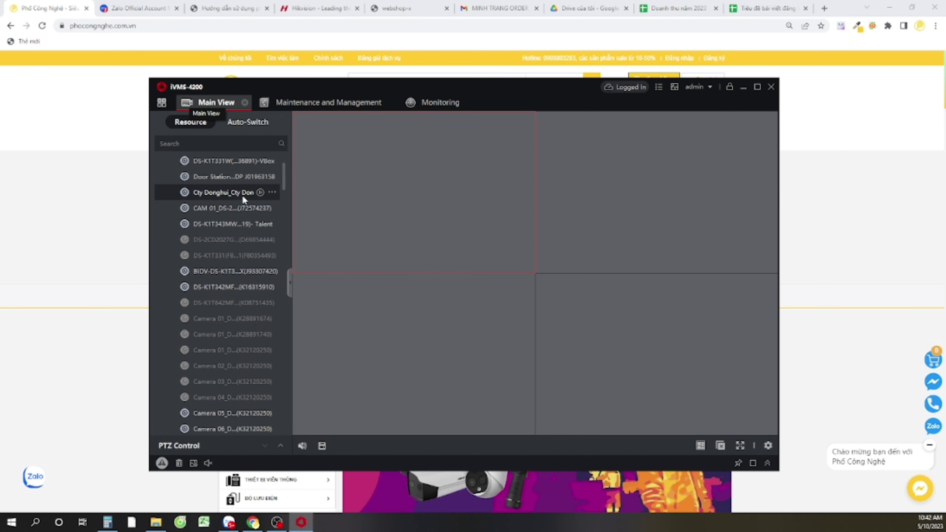
Check the Main View resource list, then return to the device management list
{"action": "scroll", "coordinate": [242, 194], "scroll_direction": "up", "scroll_amount": 3}
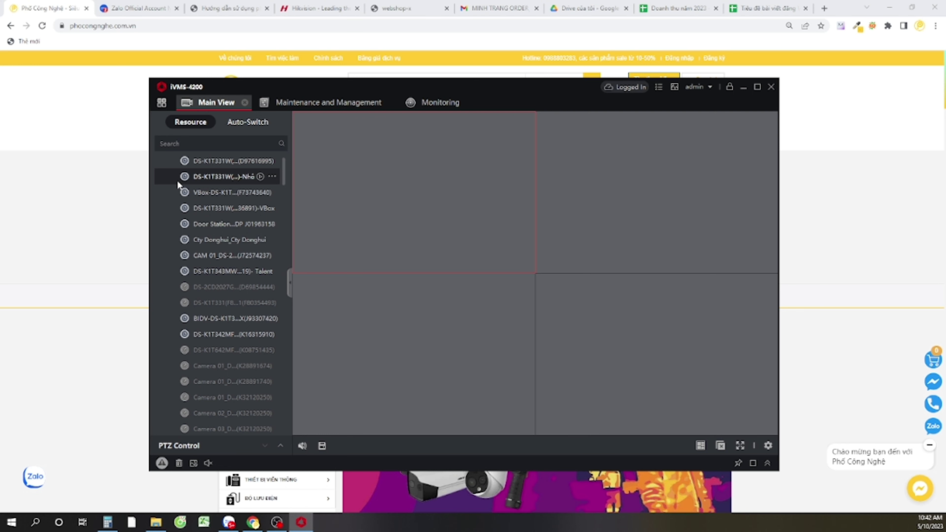
{"action": "left_click", "coordinate": [329, 102]}
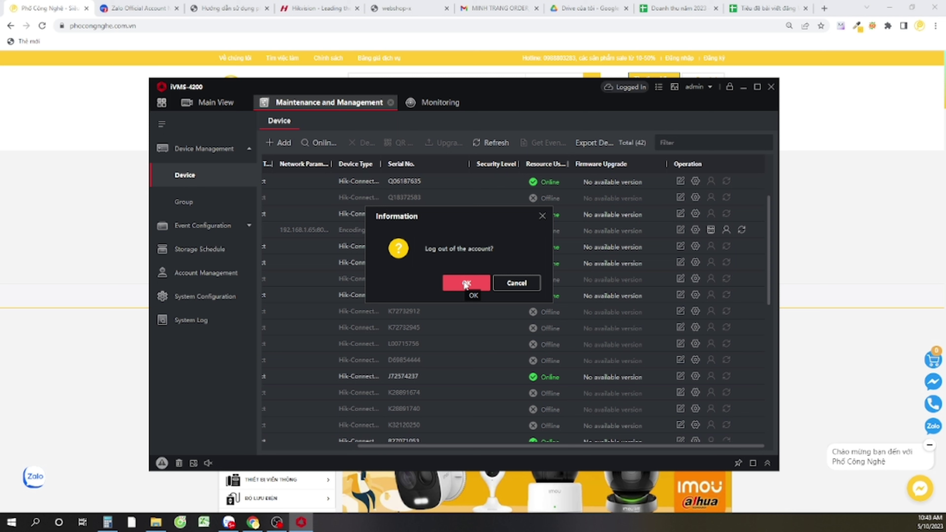
Confirm logging out of the Hik-Connect account and minimize iVMS-4200
{"action": "left_click", "coordinate": [466, 284]}
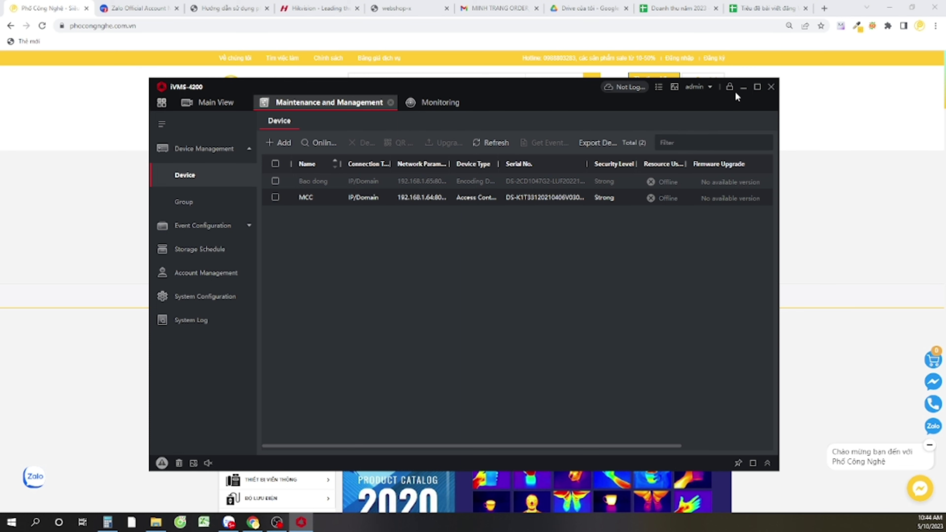
{"action": "left_click", "coordinate": [744, 88]}
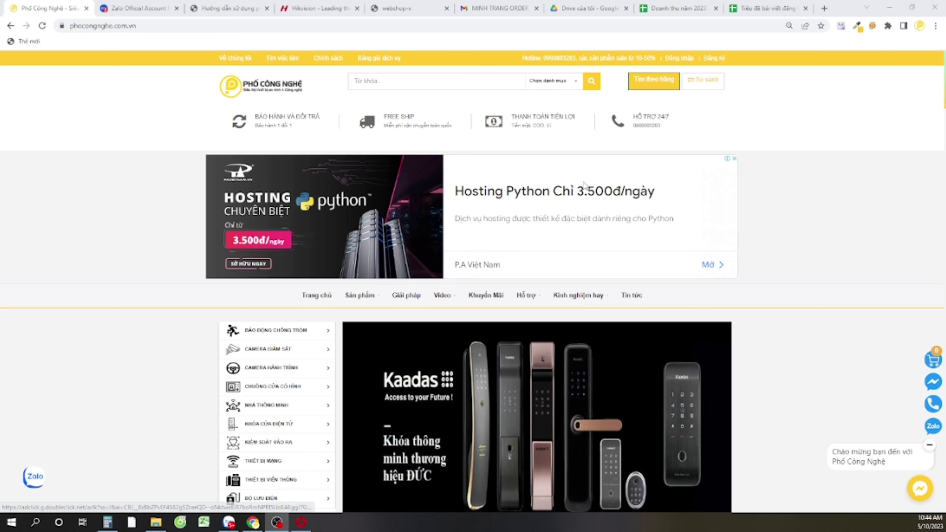
Scroll the phocongnghe.com.vn homepage past SẢN PHẨM MỚI and cameras to the alarm and door-phone sections
{"action": "scroll", "coordinate": [611, 157], "scroll_direction": "down", "scroll_amount": 4}
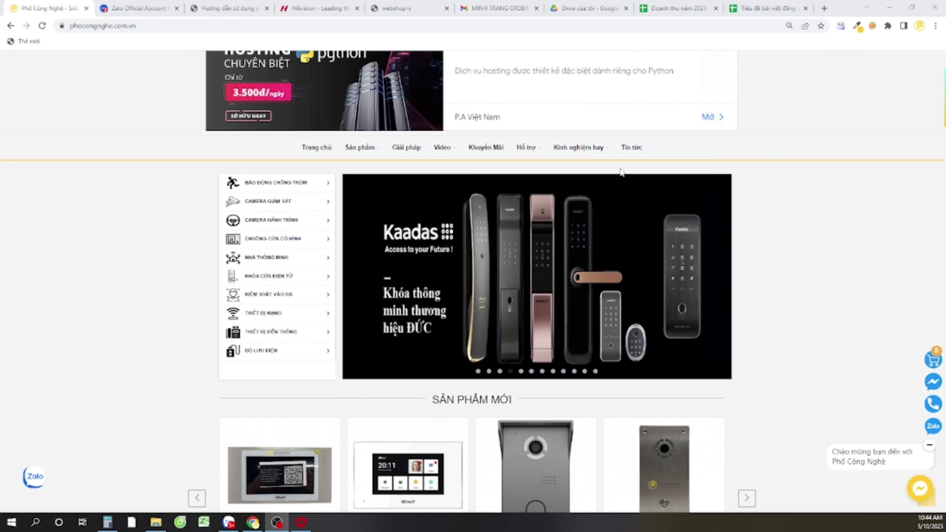
{"action": "scroll", "coordinate": [621, 172], "scroll_direction": "down", "scroll_amount": 7}
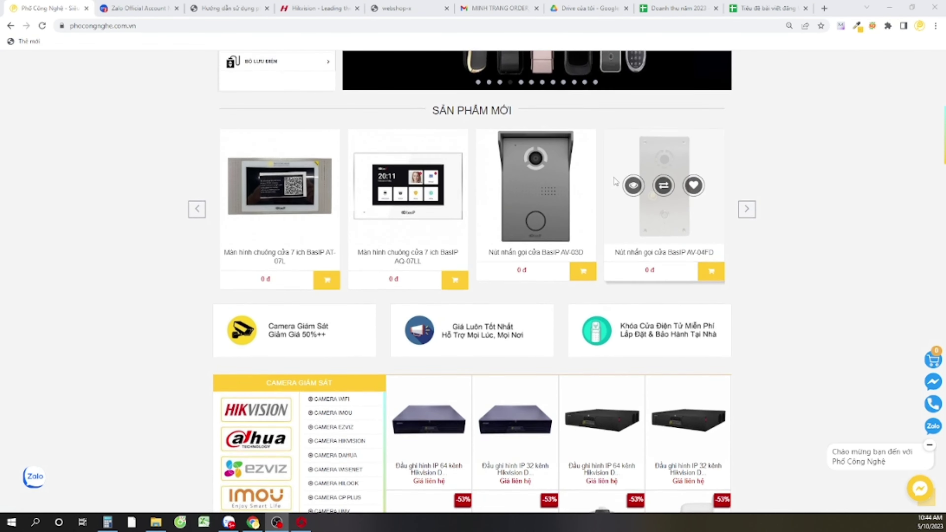
{"action": "scroll", "coordinate": [615, 181], "scroll_direction": "up", "scroll_amount": 1}
{"action": "scroll", "coordinate": [615, 183], "scroll_direction": "down", "scroll_amount": 6}
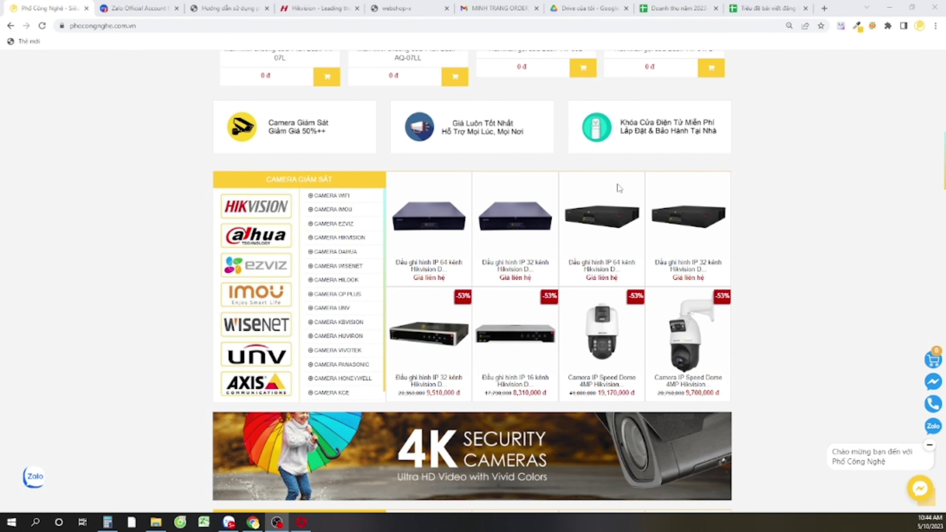
{"action": "scroll", "coordinate": [618, 186], "scroll_direction": "down", "scroll_amount": 11}
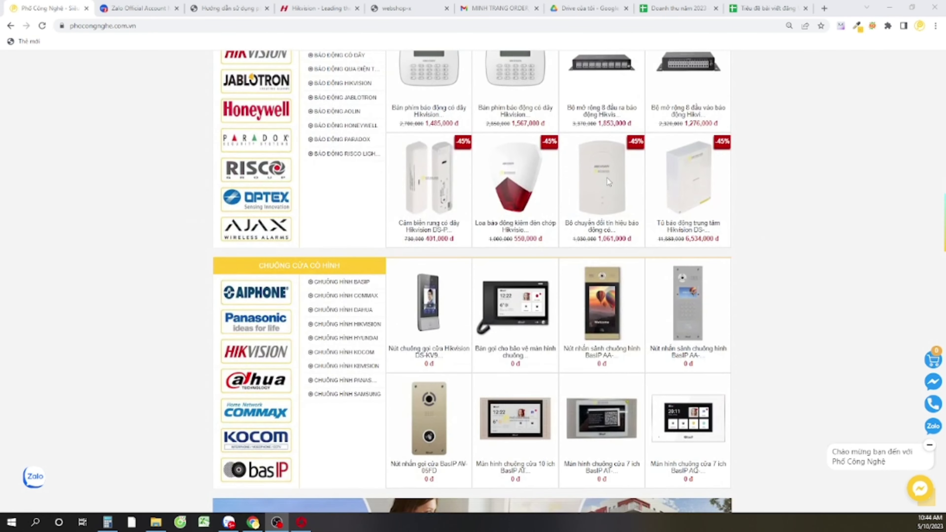